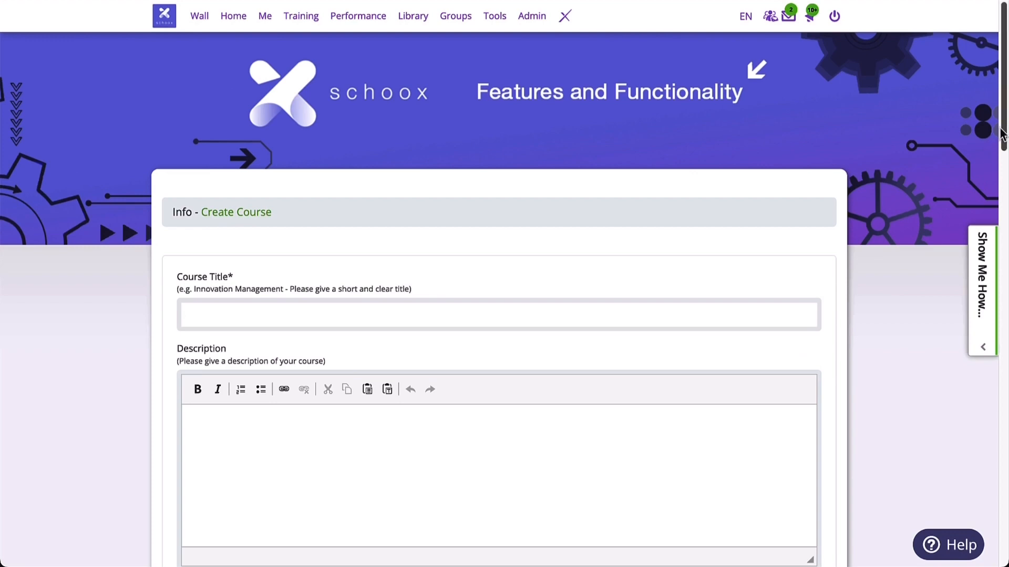
Enter "Effective" as the title of the new course.
{"action": "left_click_drag", "start_coordinate": [1004, 134], "coordinate": [1004, 176]}
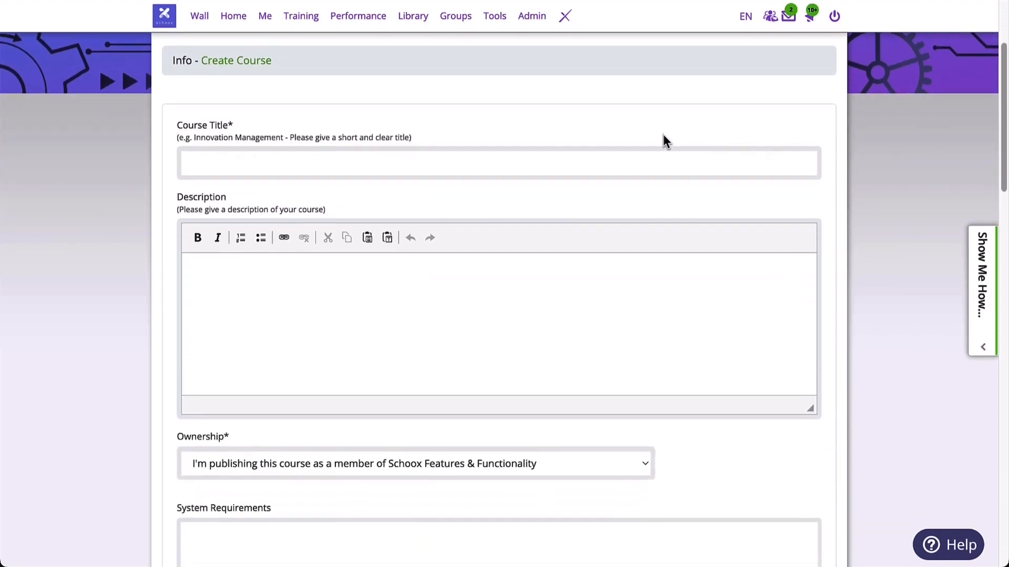
{"action": "left_click", "coordinate": [630, 155]}
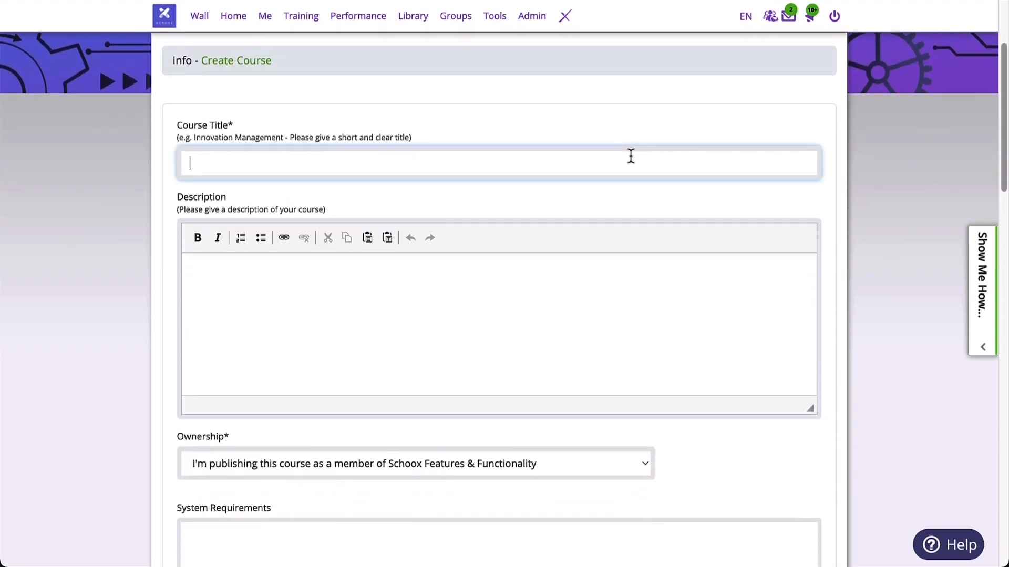
{"action": "type", "text": "Effective"}
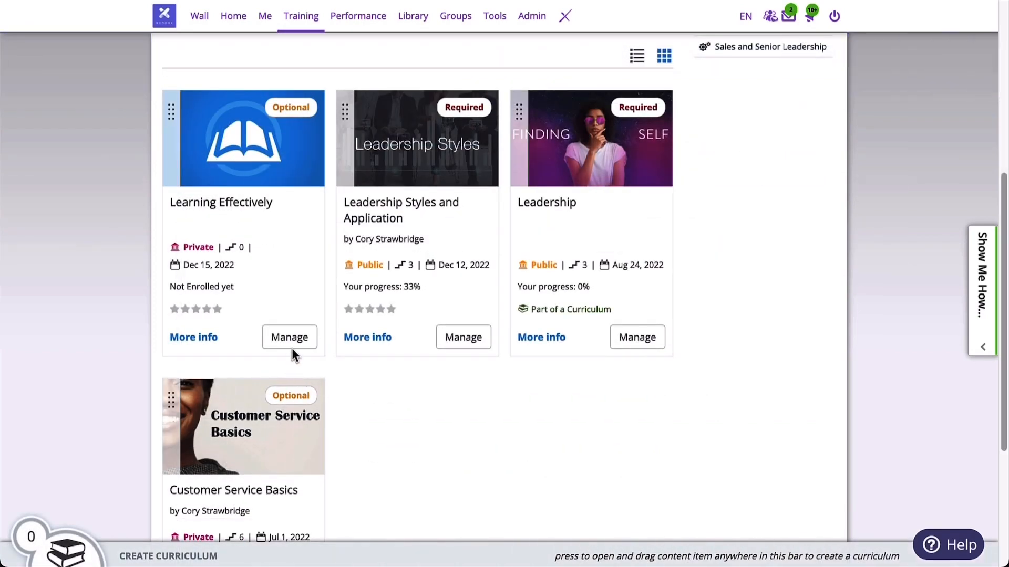
Open the Learning Effectively course for management and go to editing its lectures.
{"action": "left_click", "coordinate": [294, 344]}
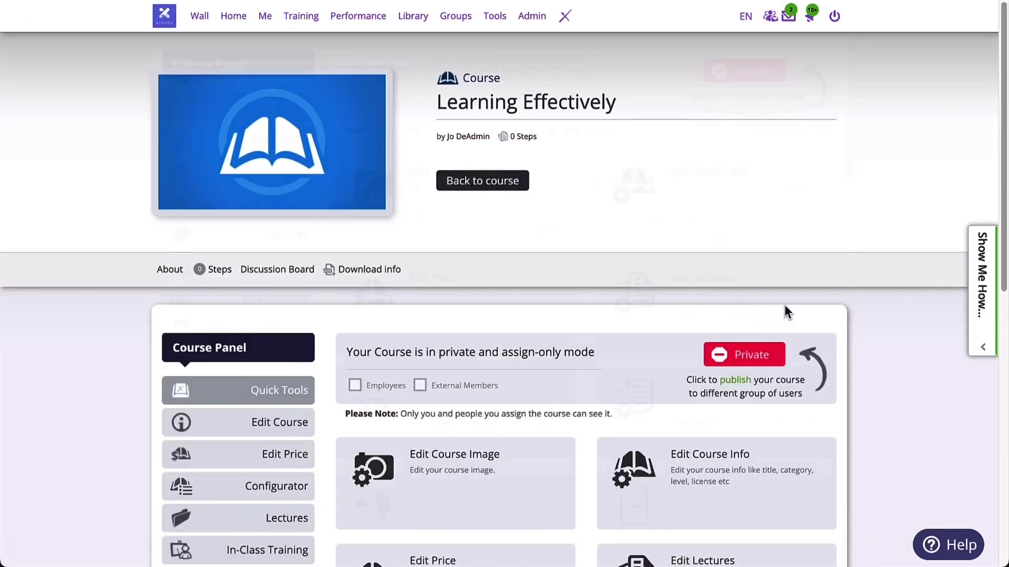
{"action": "scroll", "coordinate": [784, 305], "scroll_direction": "down", "scroll_amount": 5}
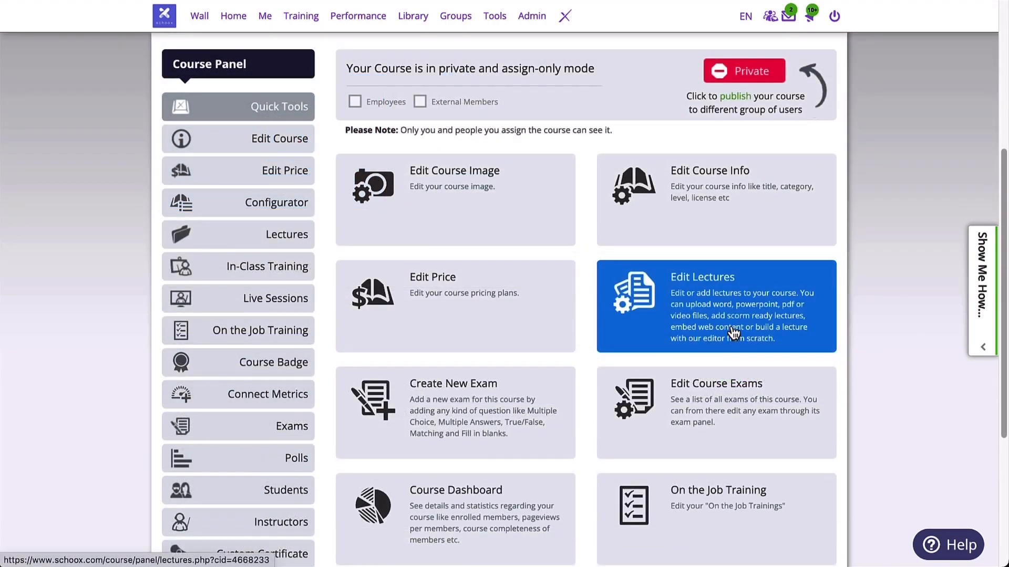
{"action": "left_click", "coordinate": [733, 332]}
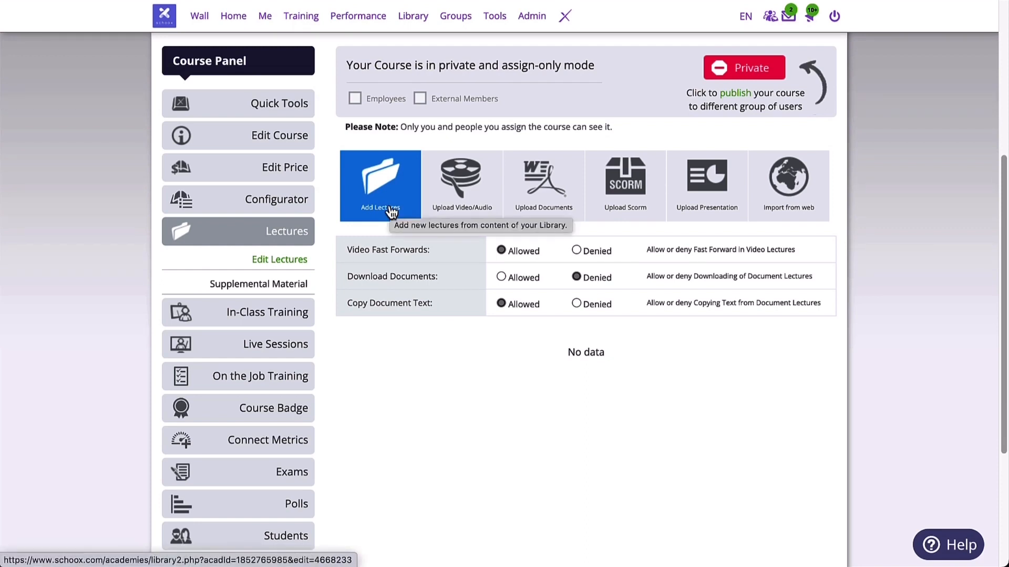
{"action": "left_click", "coordinate": [778, 215]}
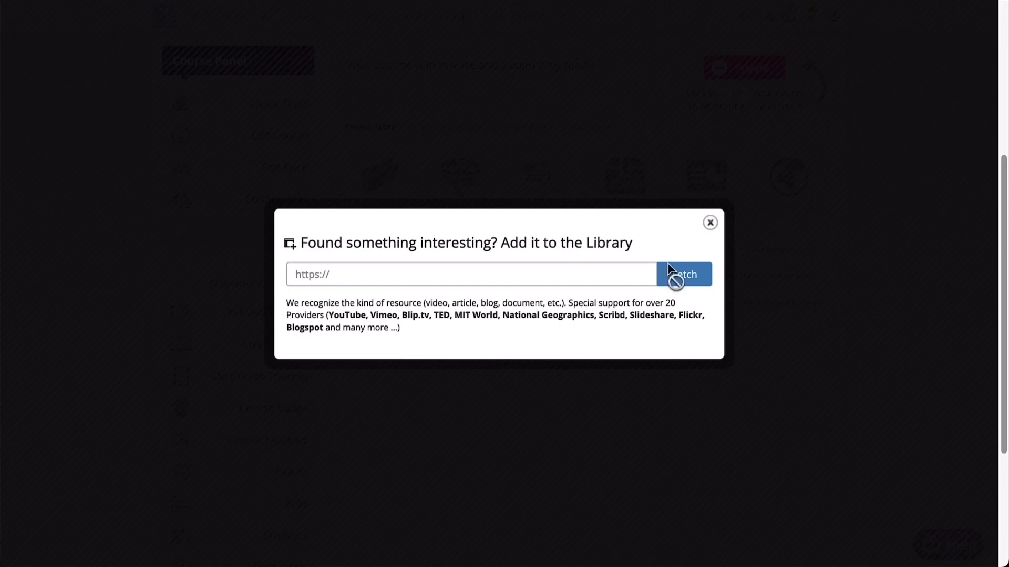
{"action": "left_click", "coordinate": [594, 271]}
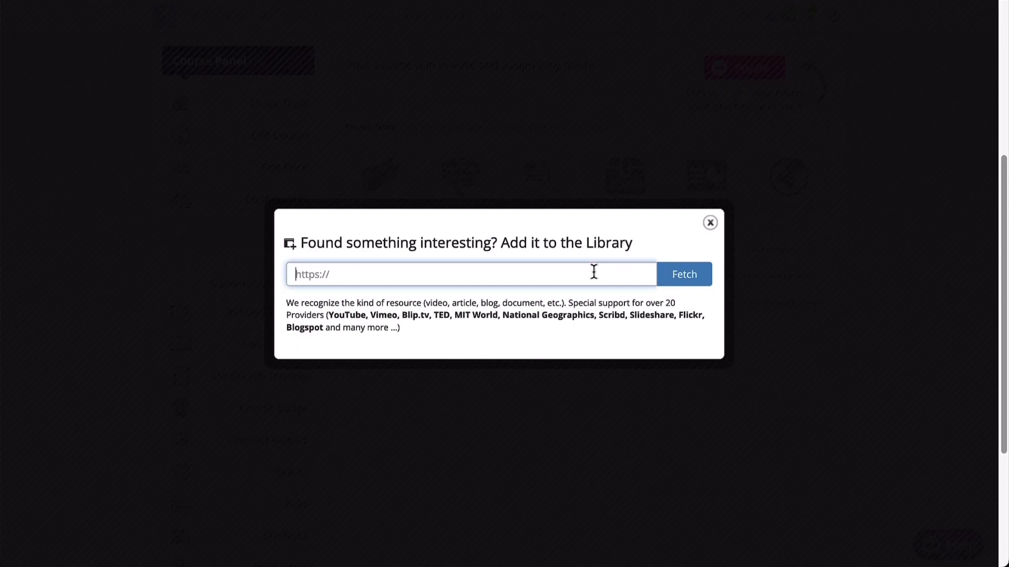
{"action": "type", "text": "https://youtu.be/5MgBikgcWnY"}
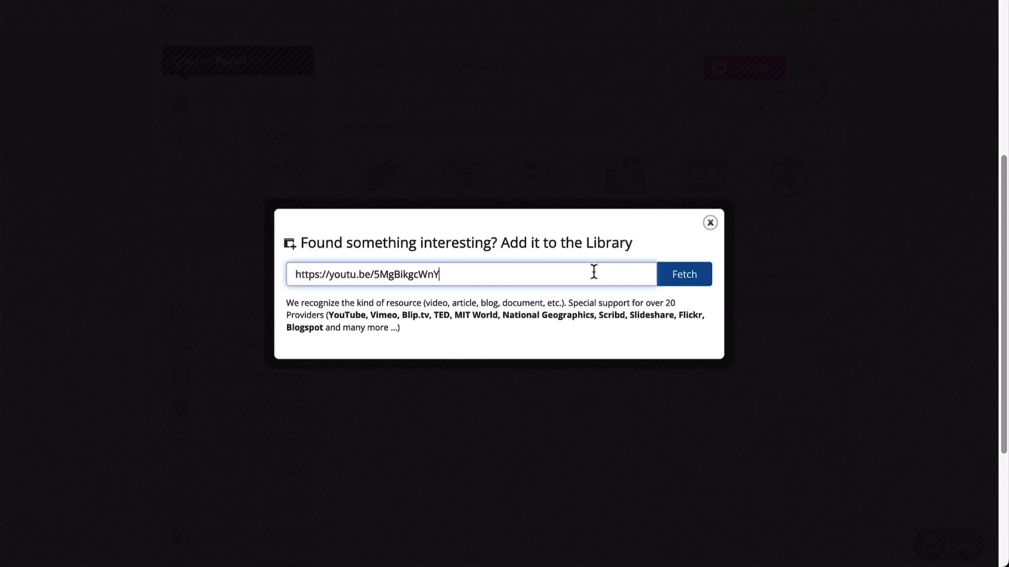
{"action": "left_click", "coordinate": [681, 285]}
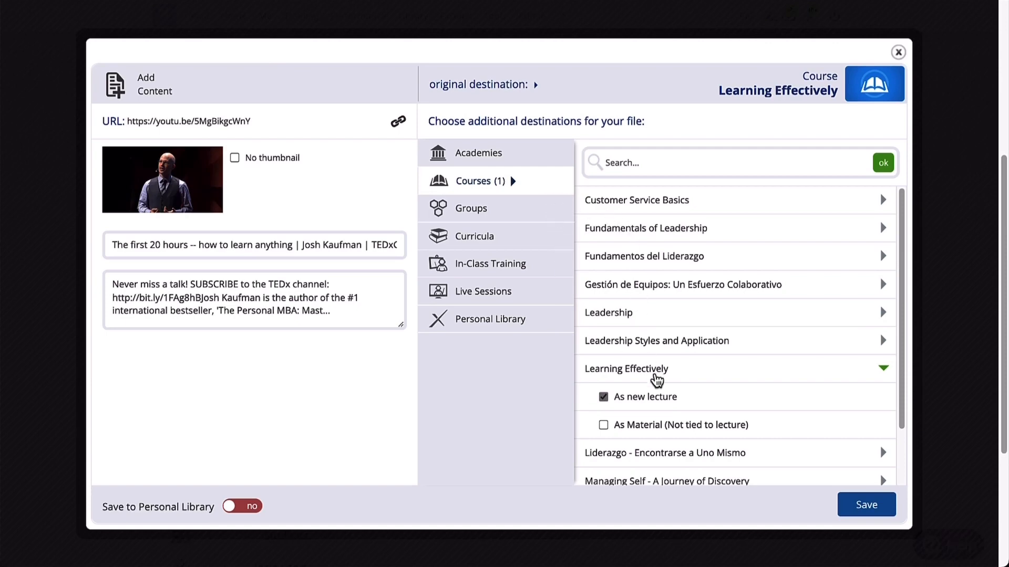
Save the fetched video to Learning Effectively as a new lecture only, with the material option left unchecked.
{"action": "left_click", "coordinate": [604, 426]}
{"action": "left_click", "coordinate": [605, 429]}
{"action": "left_click", "coordinate": [867, 505]}
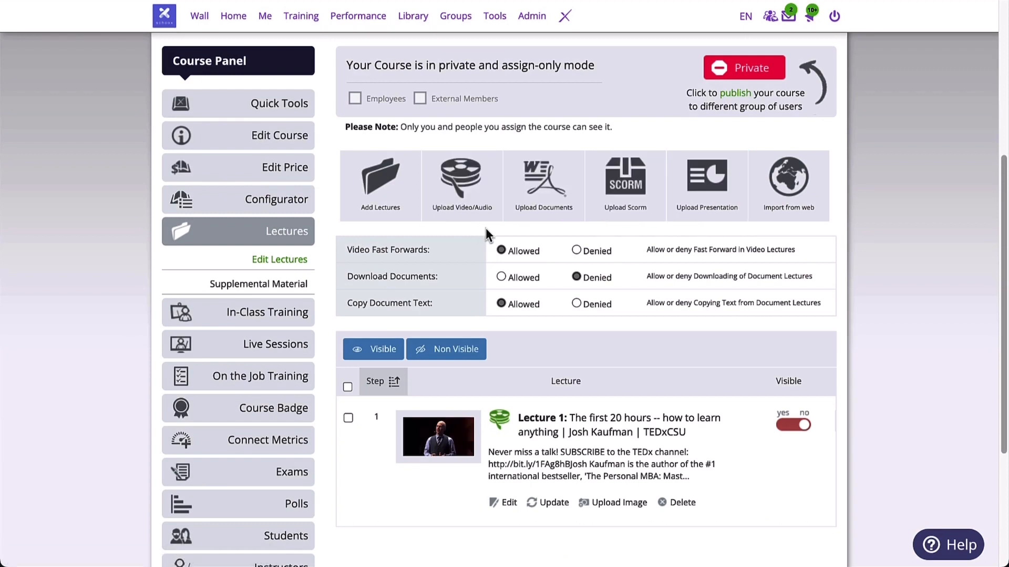
Upload Learning-N-U.mp4, Your Guide to Learning Effectively.docx and Your Guide to Learning Effectively.pdf to the course.
{"action": "left_click", "coordinate": [475, 195]}
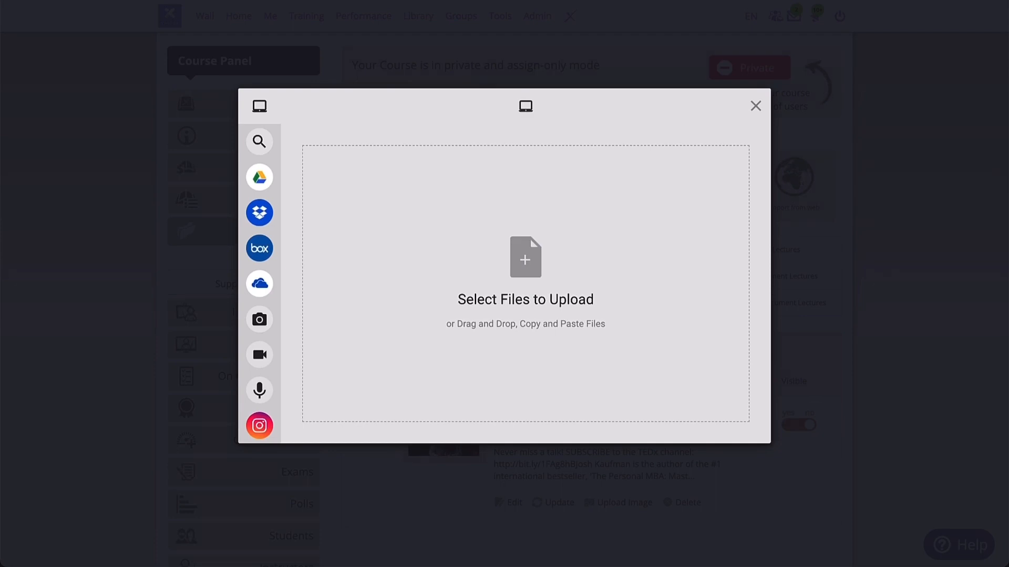
{"action": "left_click_drag", "start_coordinate": [342, 131], "coordinate": [383, 239]}
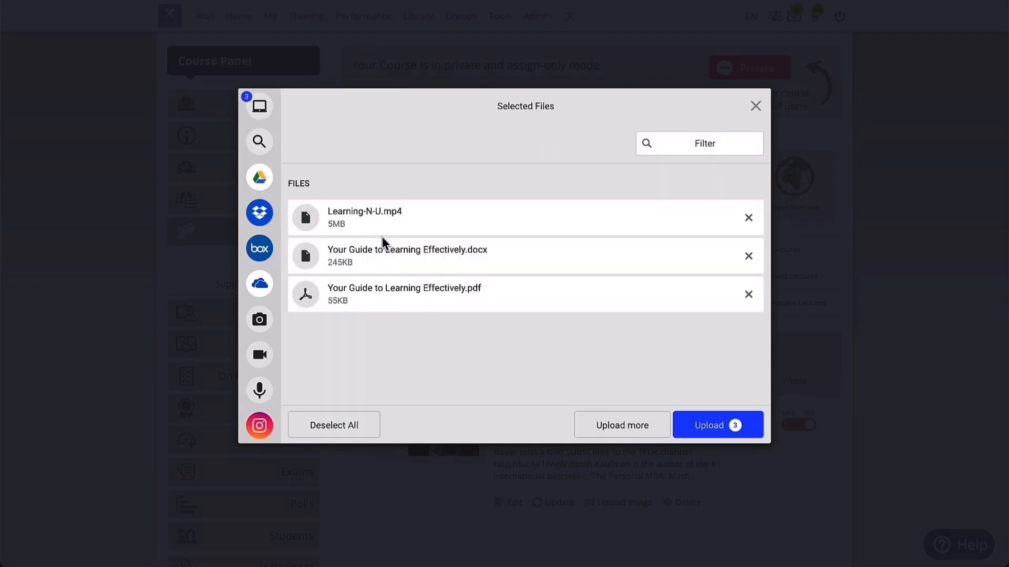
{"action": "left_click", "coordinate": [728, 437]}
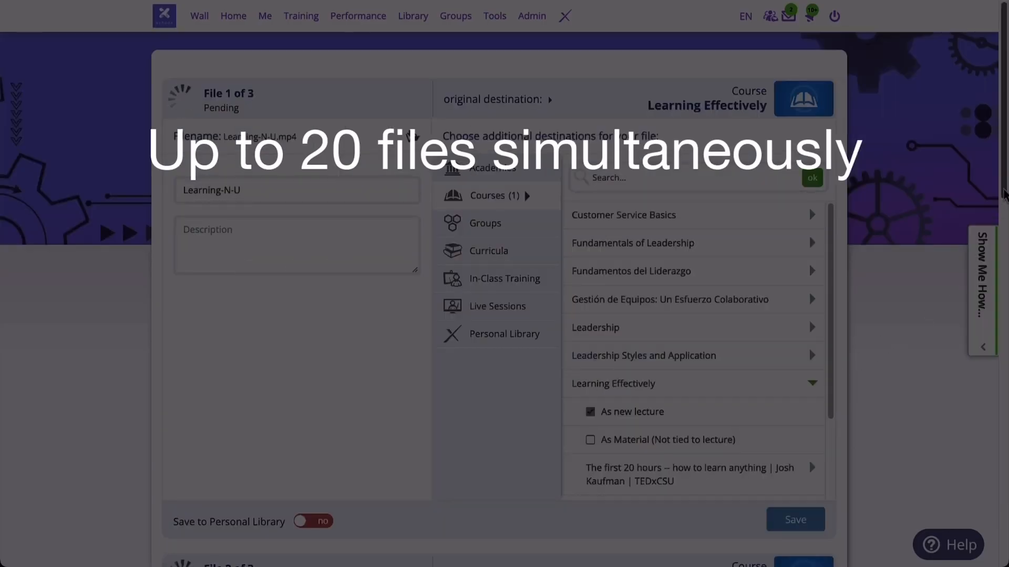
Save each of the three uploaded files as a new lecture in Learning Effectively.
{"action": "scroll", "coordinate": [1003, 204], "scroll_direction": "down", "scroll_amount": 1}
{"action": "left_click_drag", "start_coordinate": [1003, 204], "coordinate": [995, 369]}
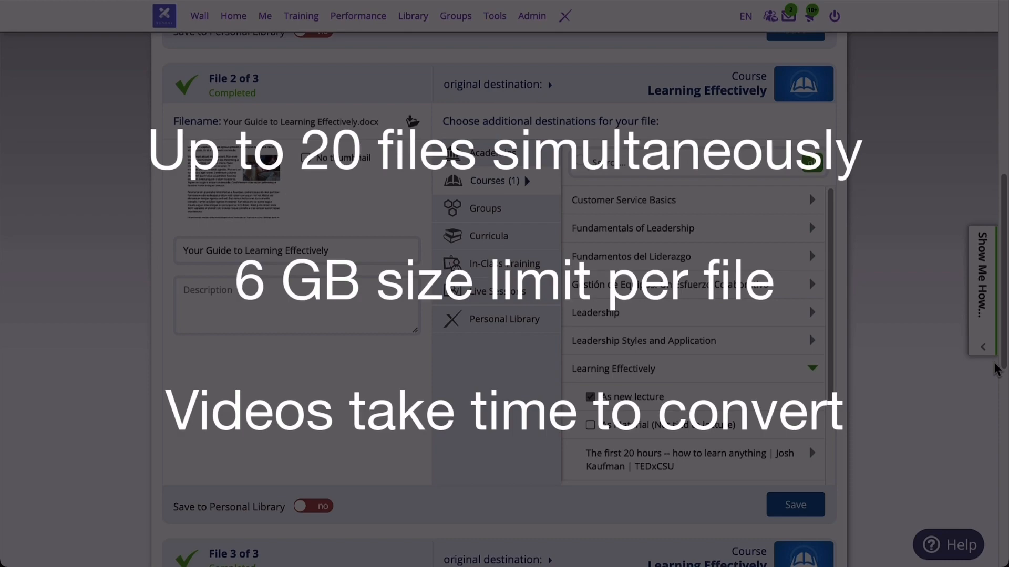
{"action": "left_click_drag", "start_coordinate": [994, 363], "coordinate": [1006, 247]}
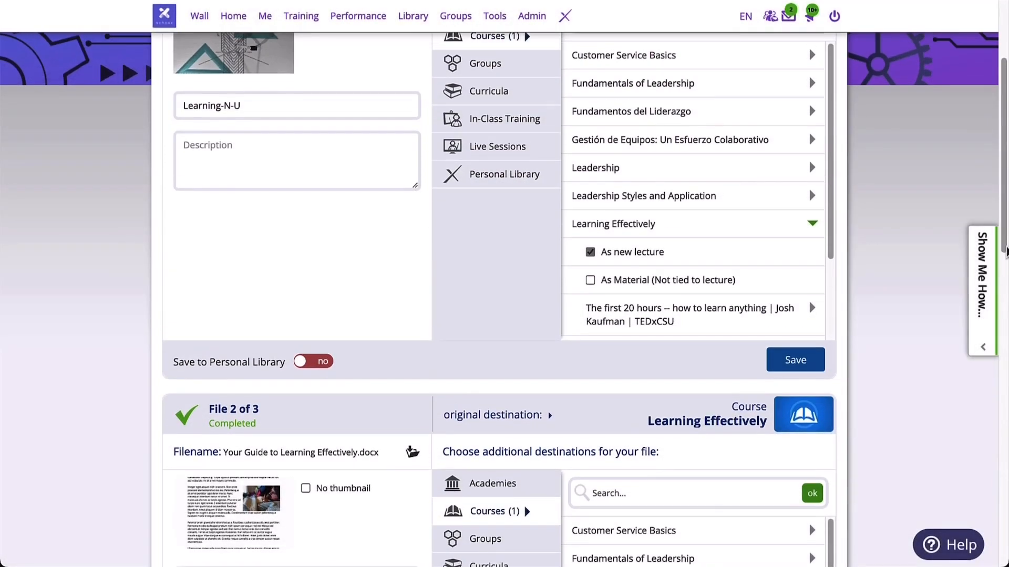
{"action": "left_click", "coordinate": [790, 360]}
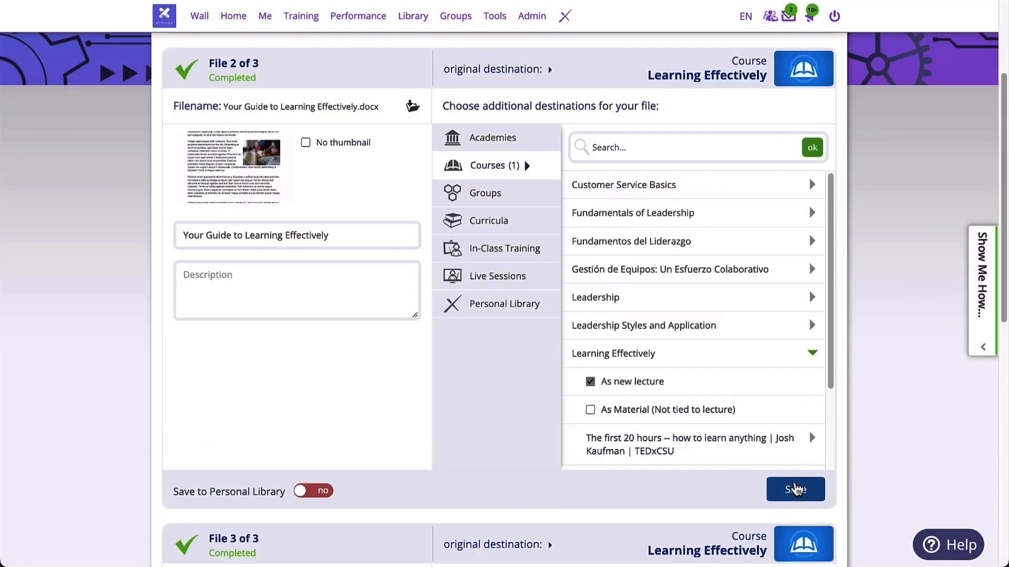
{"action": "left_click", "coordinate": [796, 490]}
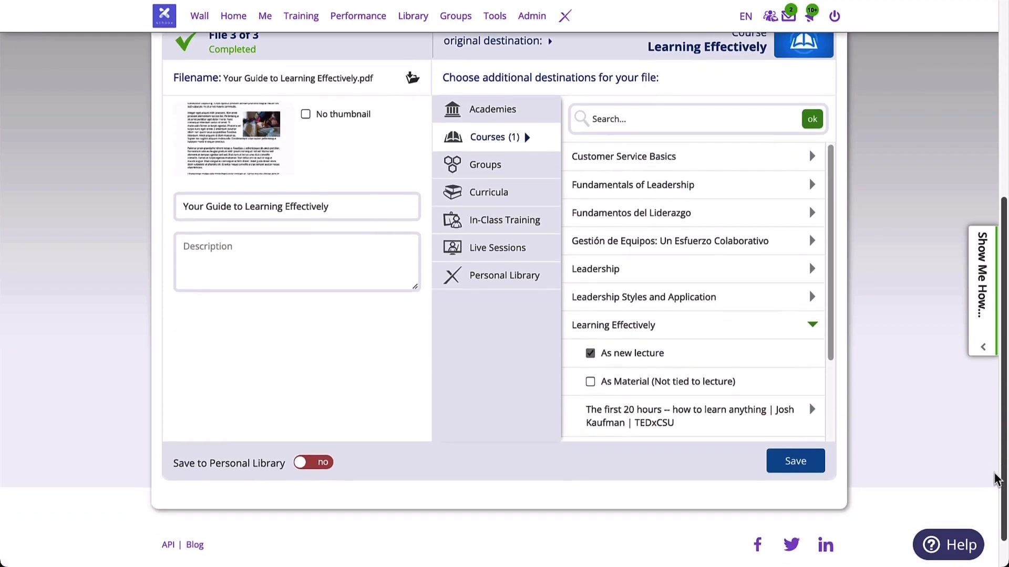
{"action": "left_click", "coordinate": [777, 453]}
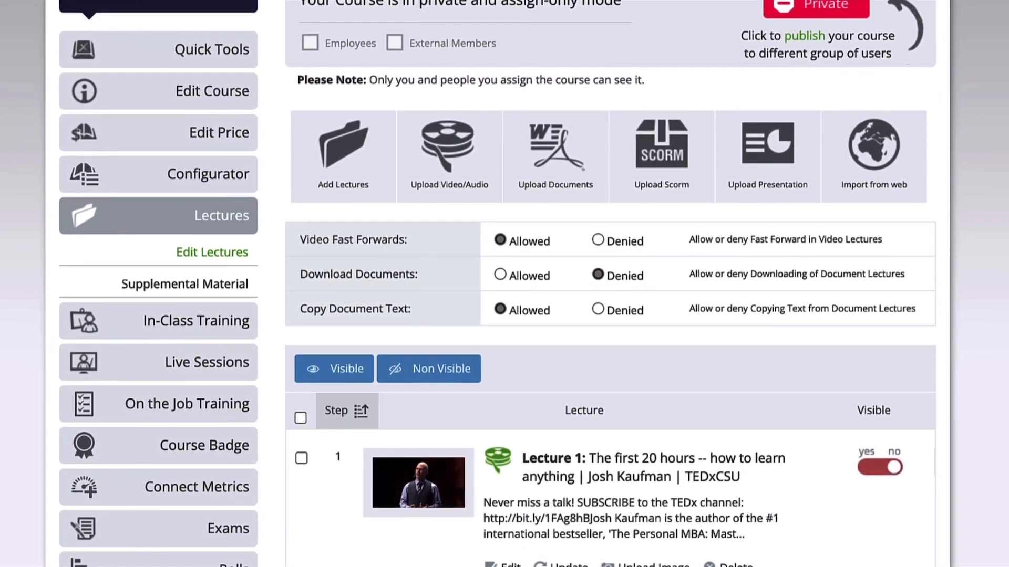
Set video fast forwards to Allowed, document downloads to Allowed and copying document text to Denied.
{"action": "left_click", "coordinate": [602, 243]}
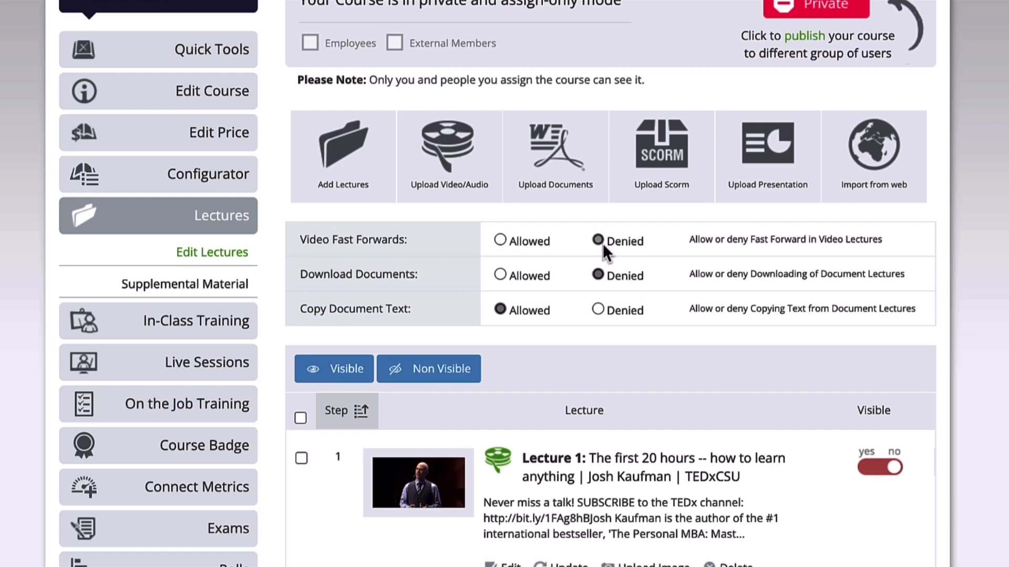
{"action": "left_click", "coordinate": [500, 241]}
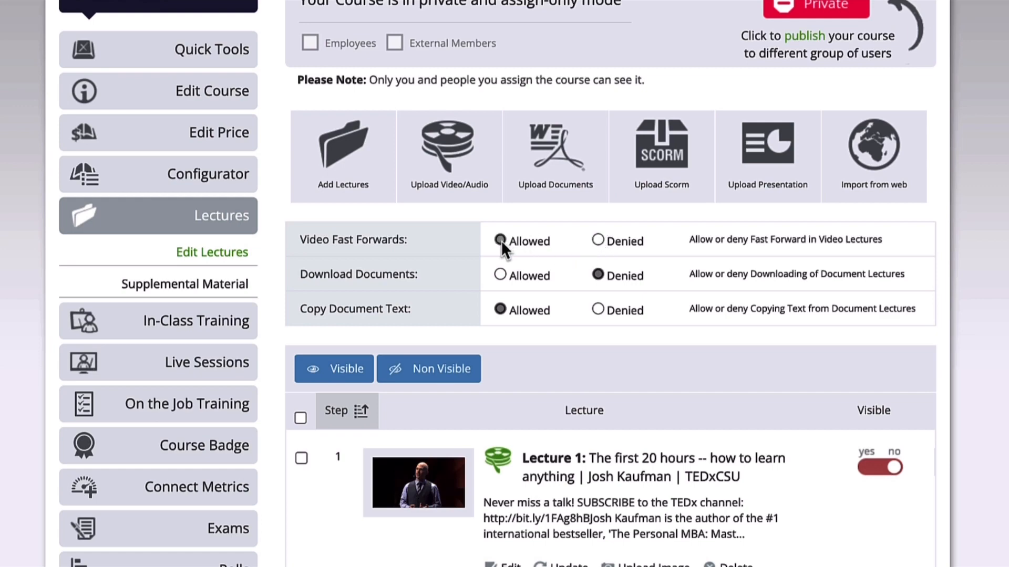
{"action": "left_click", "coordinate": [497, 276]}
{"action": "left_click", "coordinate": [601, 310]}
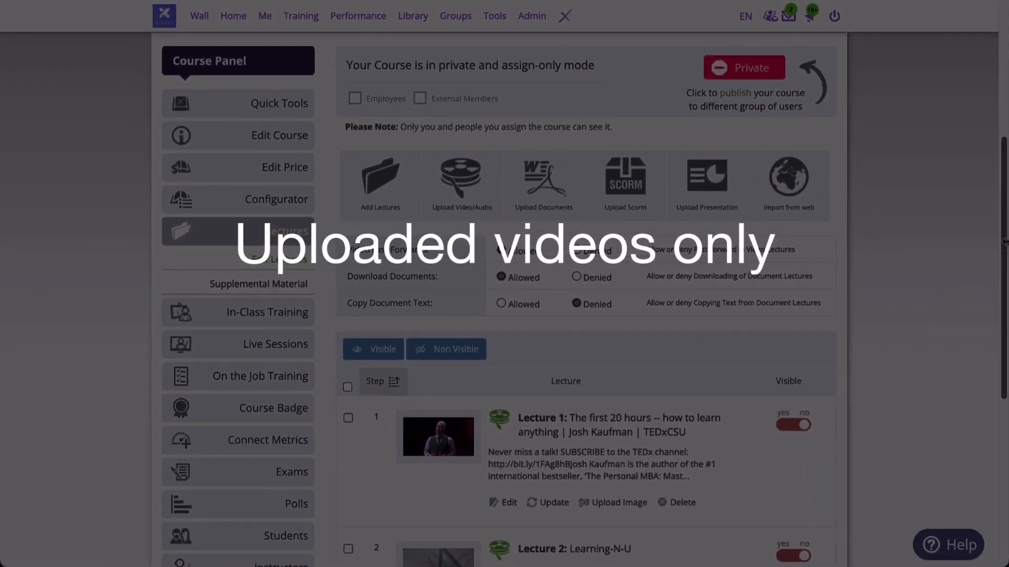
Make lectures 1 and 2 visible individually, and make all four lectures visible in bulk.
{"action": "scroll", "coordinate": [955, 292], "scroll_direction": "down", "scroll_amount": 5}
{"action": "scroll", "coordinate": [990, 376], "scroll_direction": "down", "scroll_amount": 1}
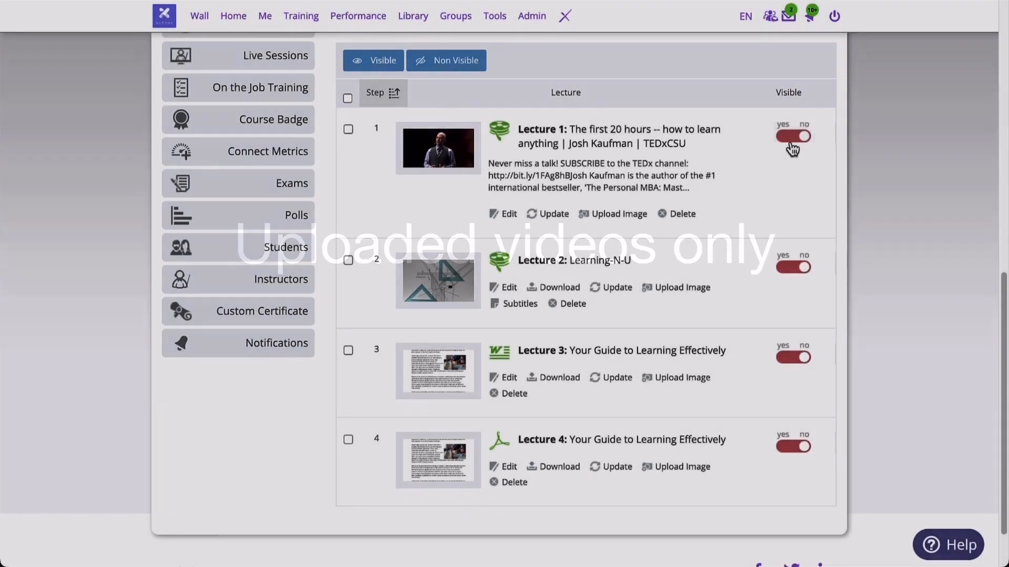
{"action": "left_click", "coordinate": [790, 139]}
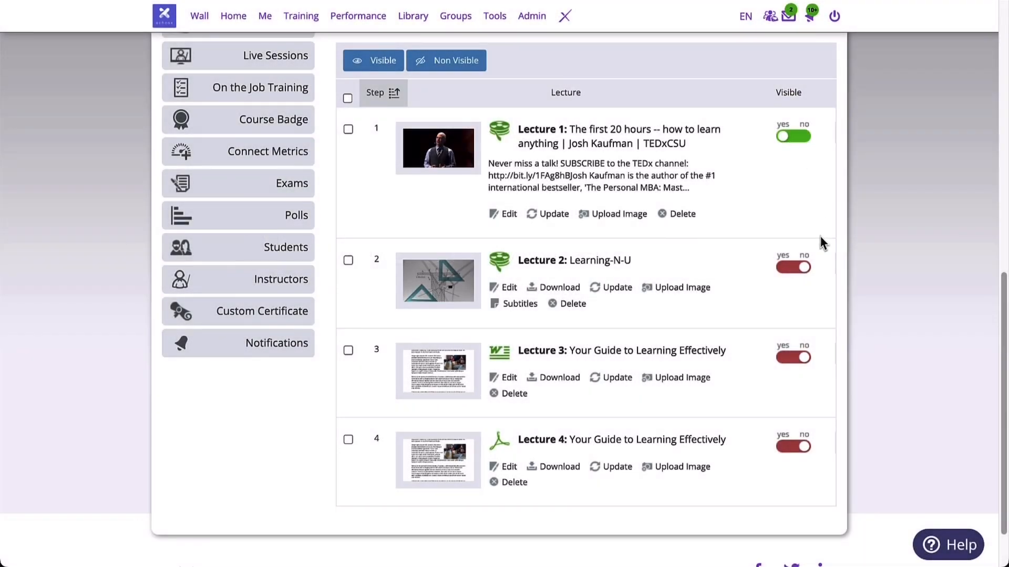
{"action": "left_click", "coordinate": [798, 269]}
{"action": "left_click", "coordinate": [348, 98]}
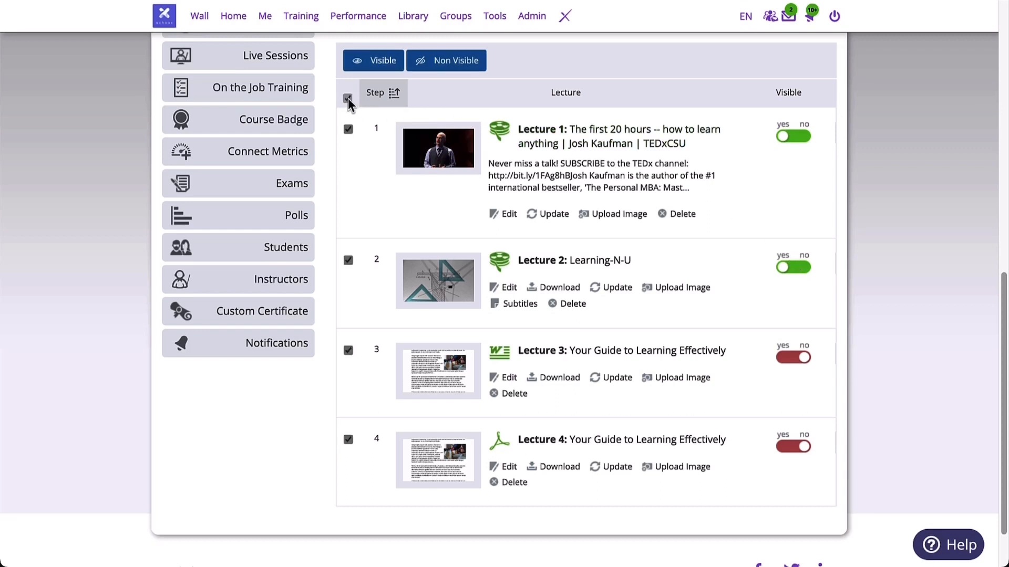
{"action": "left_click", "coordinate": [383, 70]}
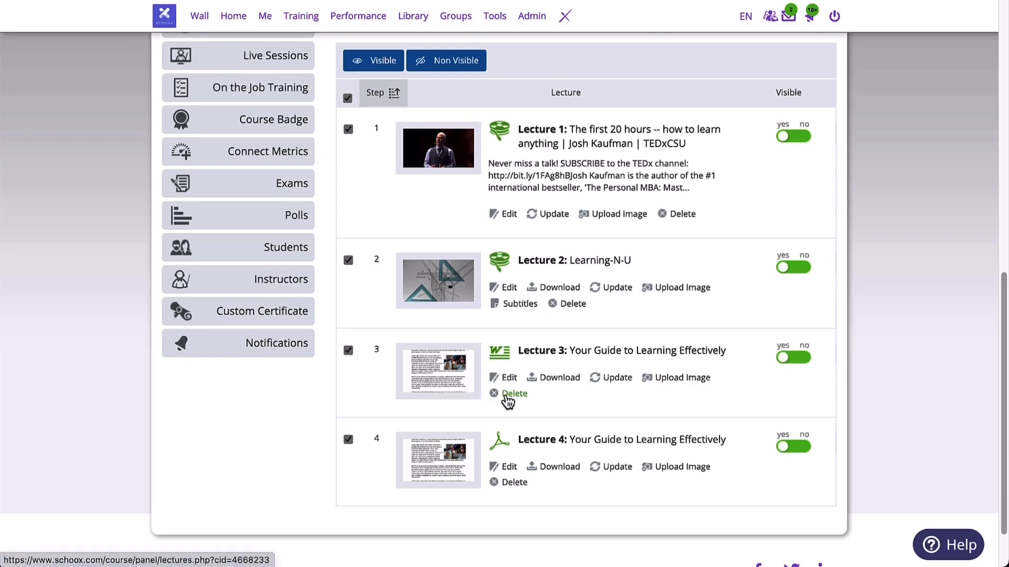
{"action": "left_click", "coordinate": [508, 380]}
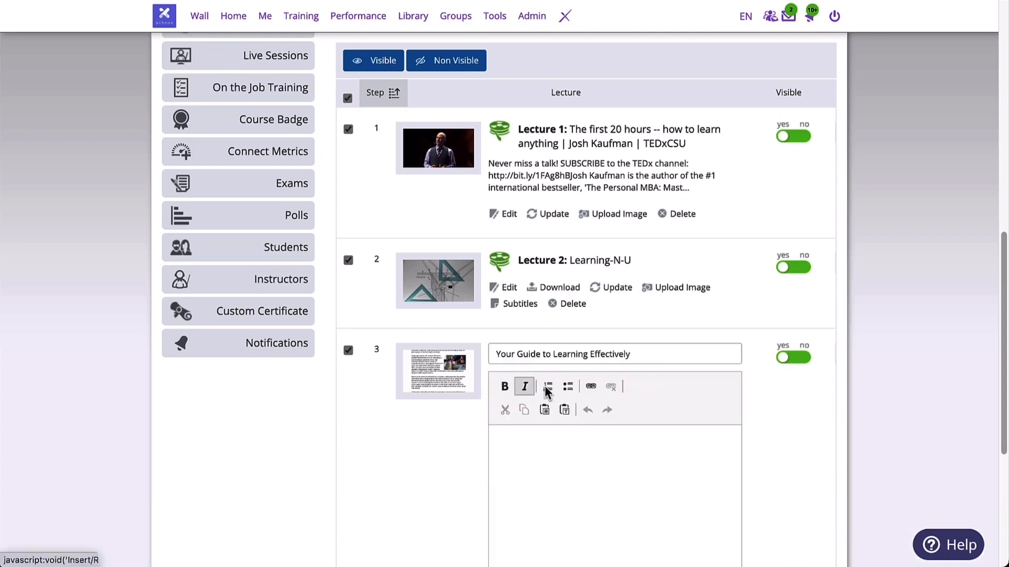
{"action": "scroll", "coordinate": [982, 337], "scroll_direction": "down", "scroll_amount": 5}
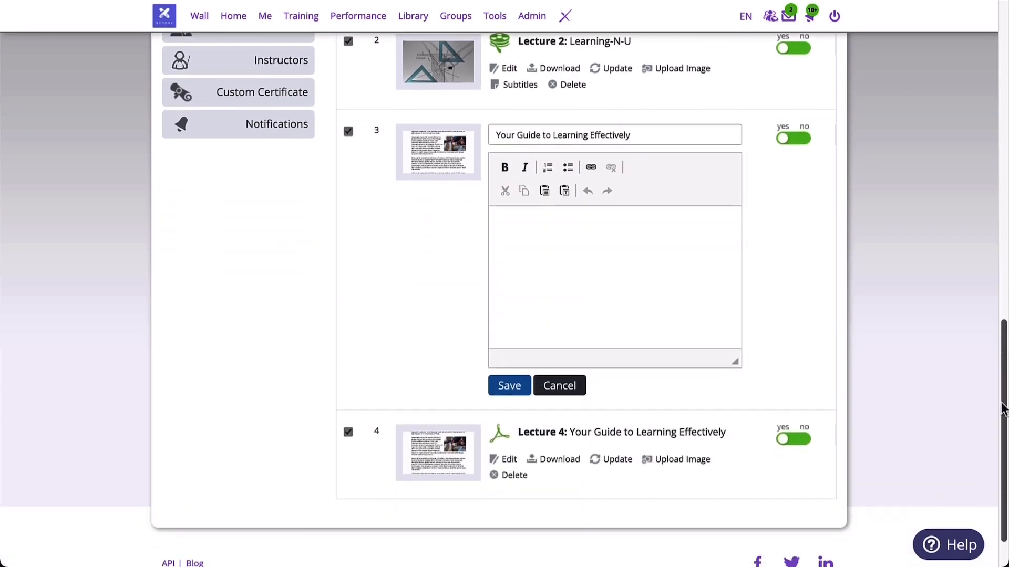
{"action": "left_click", "coordinate": [571, 367]}
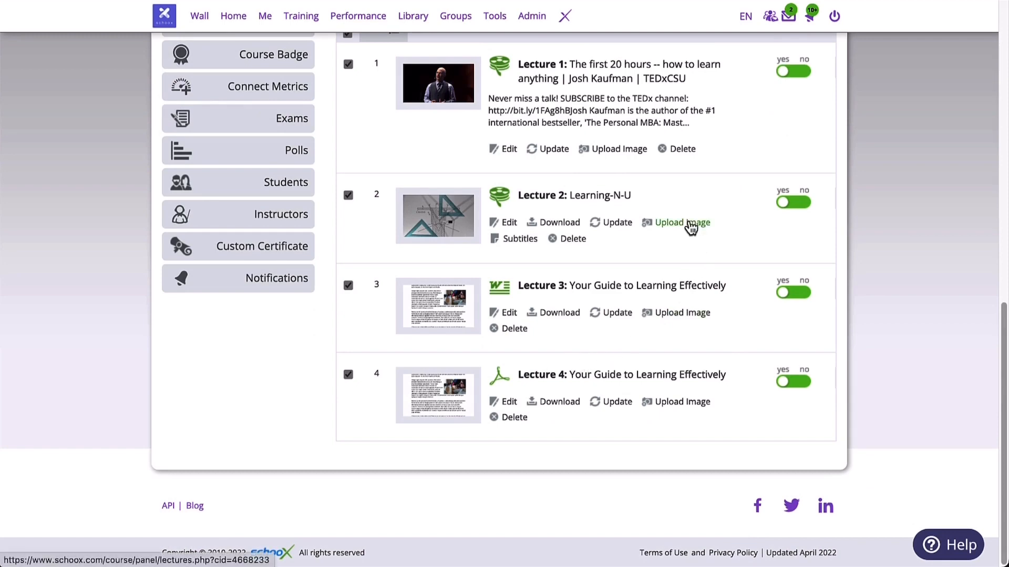